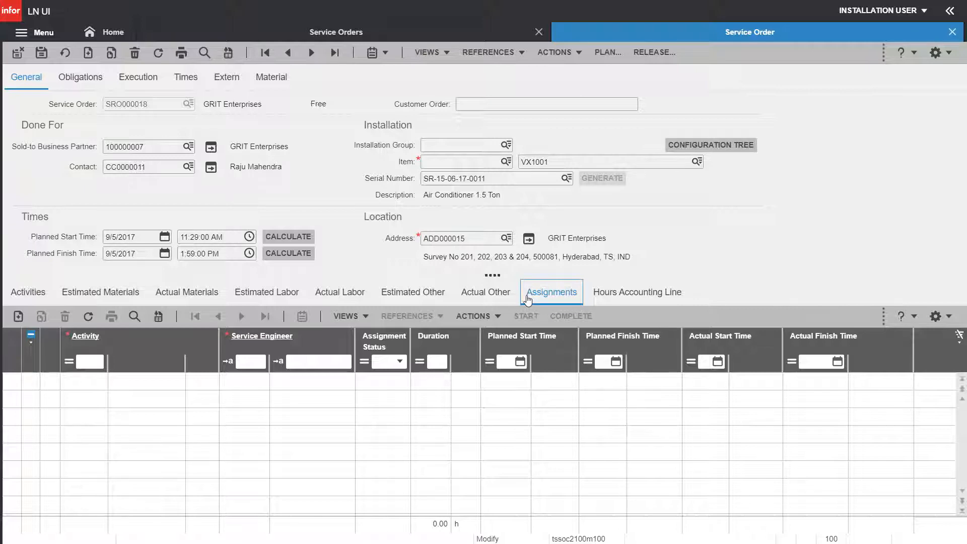
# Open activity line 10 and confirm it requires the mandatory Unit Repair skill
pyautogui.click(46, 299)
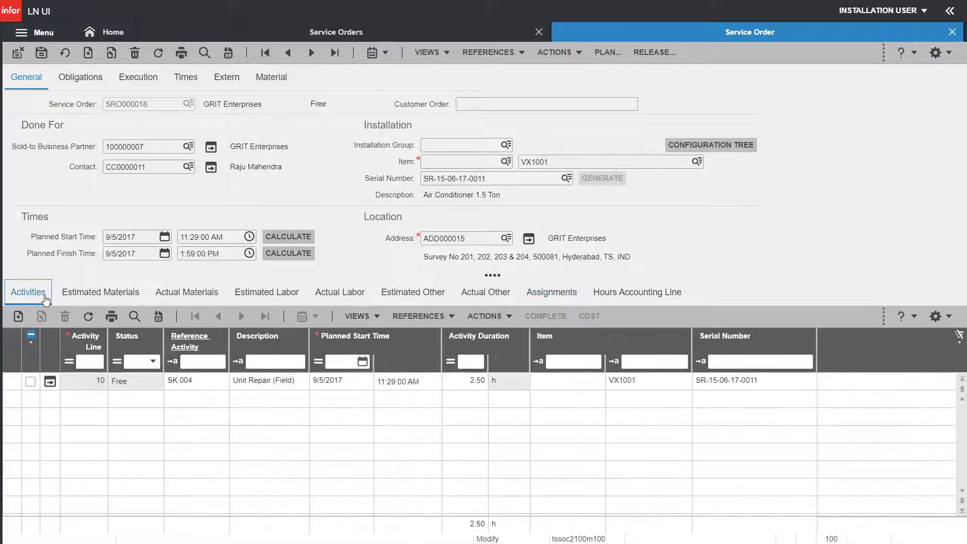
pyautogui.click(50, 382)
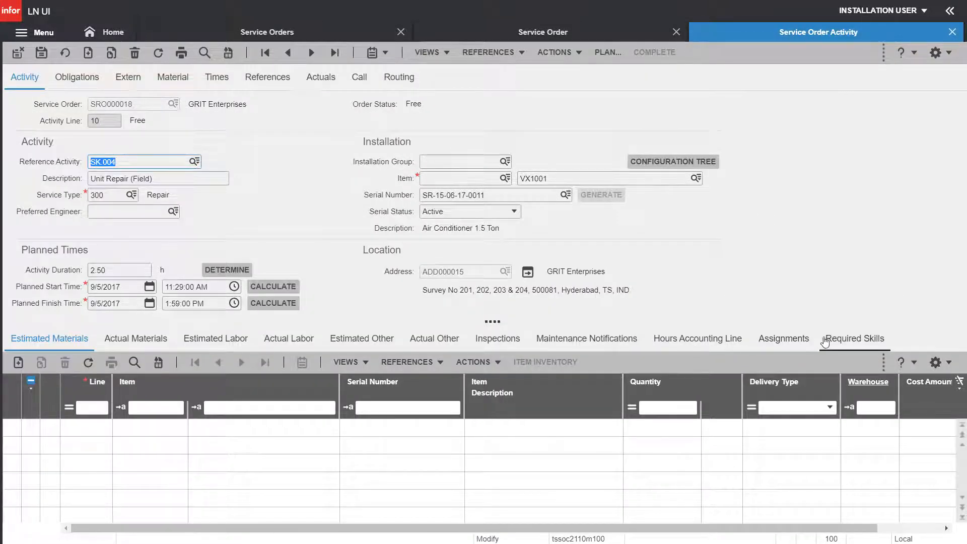
pyautogui.click(836, 339)
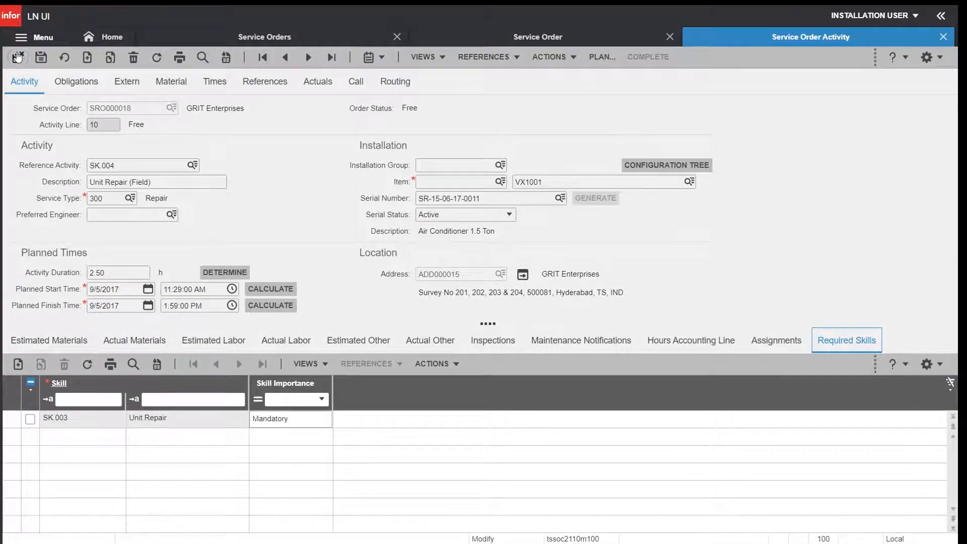
# Close the Service Order Activity, Service Order and Service Orders windows
pyautogui.click(18, 57)
pyautogui.click(18, 57)
pyautogui.click(17, 57)
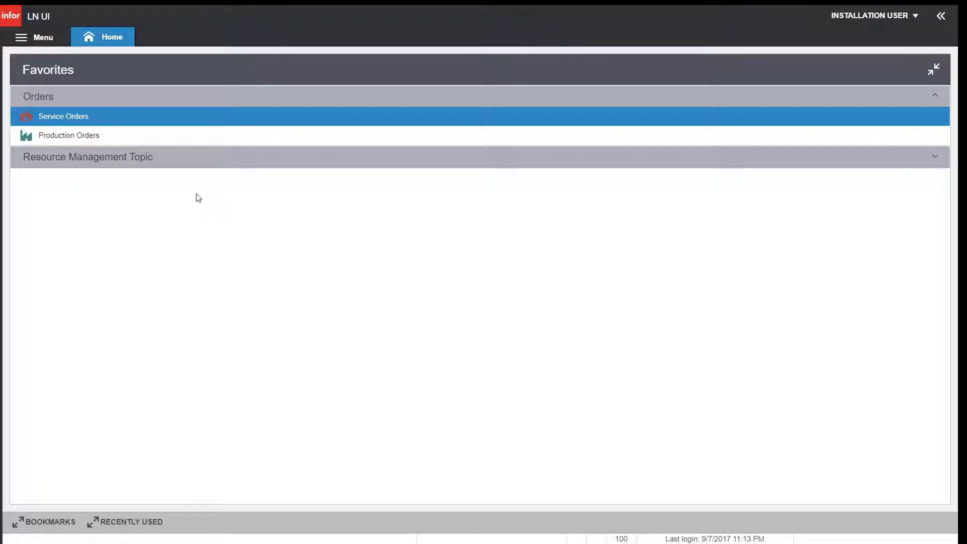
# Open Generate Plan from the Resource Management favorites for service orders SRO000018 to SRO000019
pyautogui.click(168, 166)
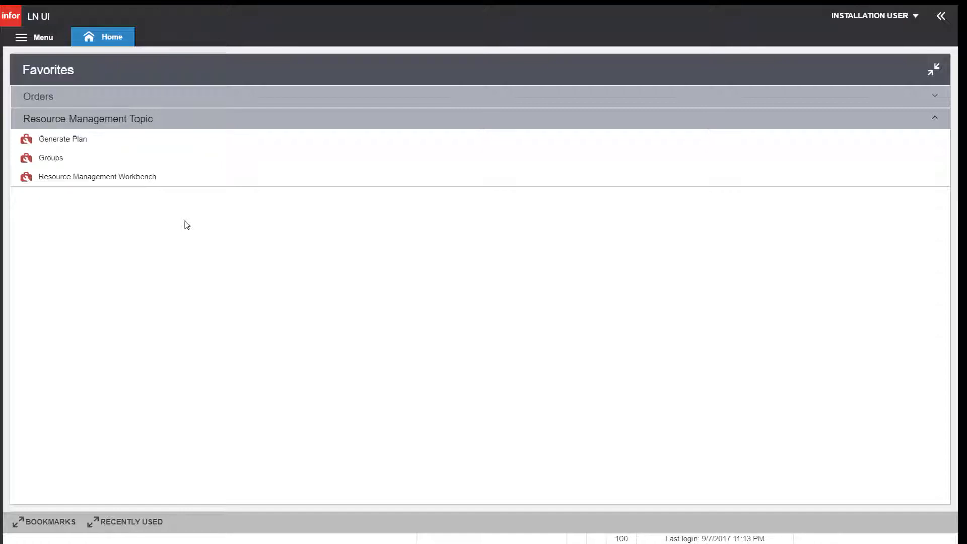
pyautogui.click(106, 146)
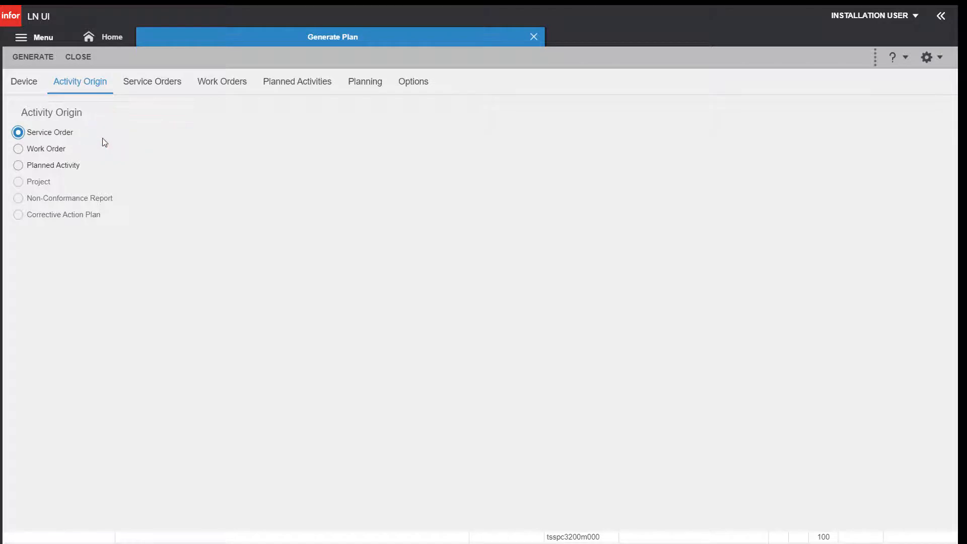
pyautogui.click(140, 92)
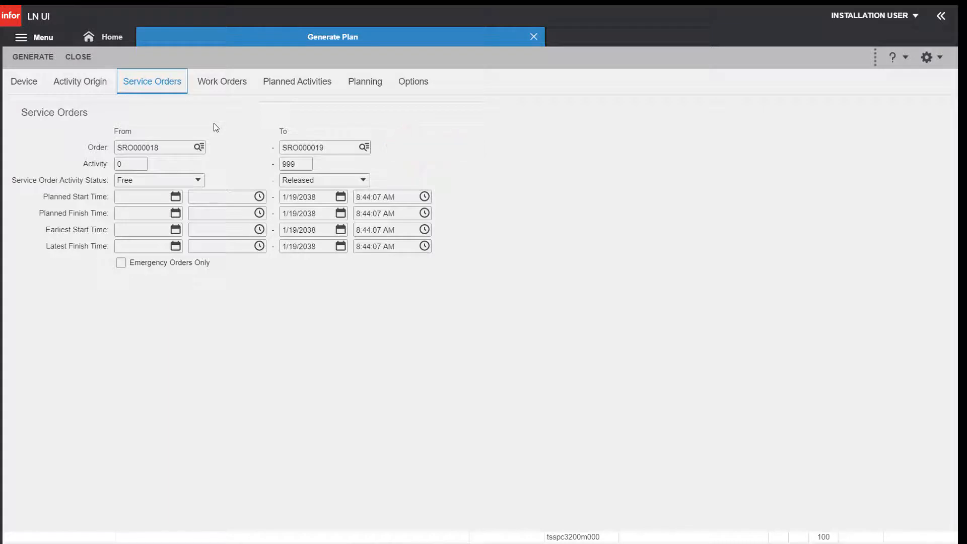
# Generate the plan to the chosen output device and close both process reports
pyautogui.click(44, 62)
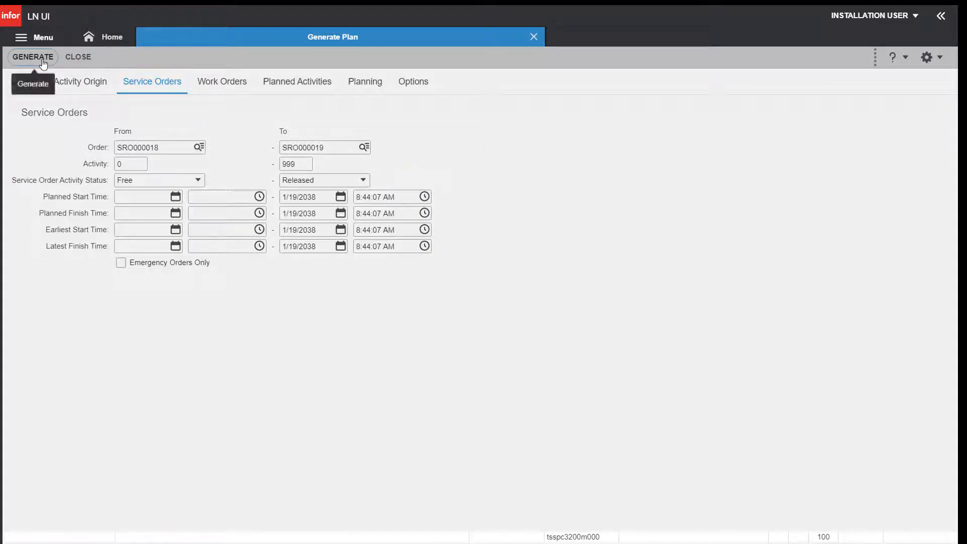
pyautogui.write('d')
pyautogui.press('Tab')
pyautogui.press('Return')
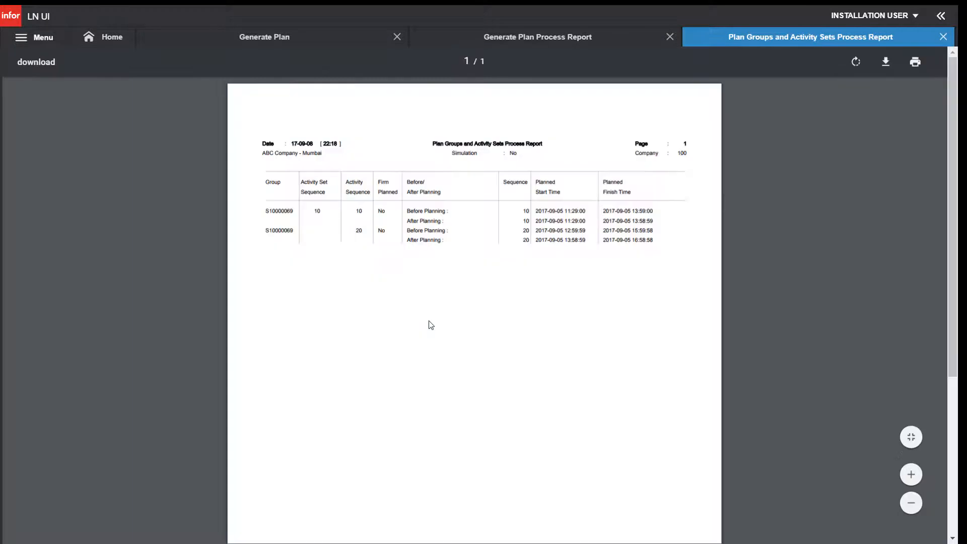
pyautogui.click(943, 38)
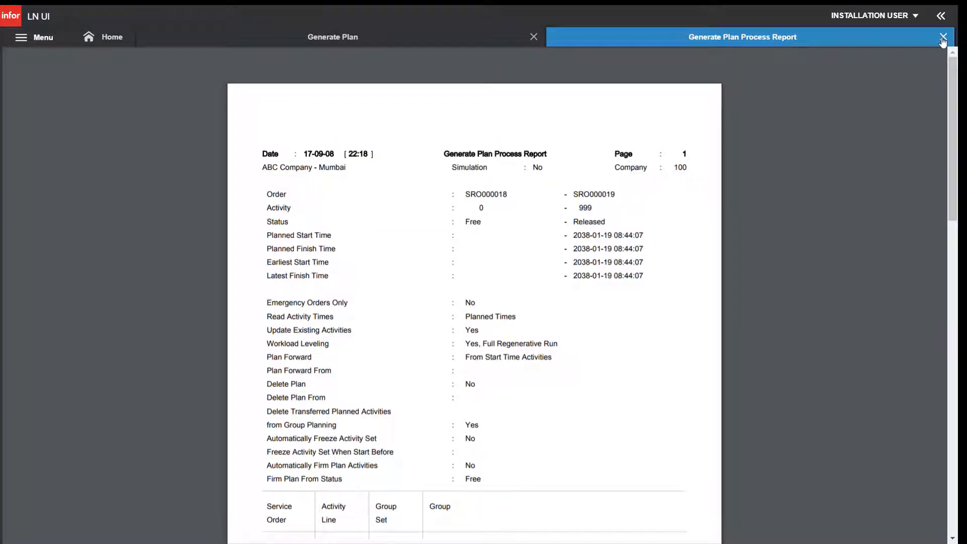
pyautogui.click(943, 37)
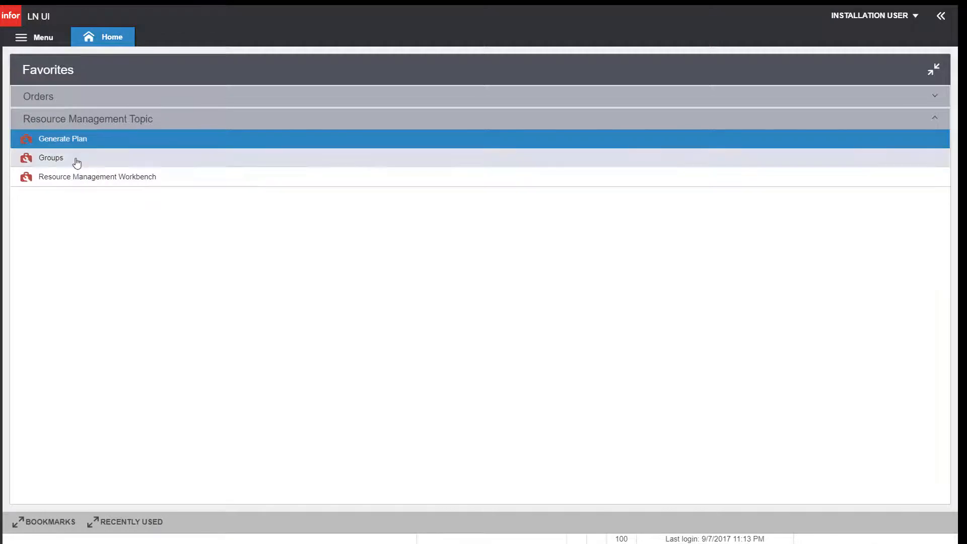
# Open planning group S10000069, review its activities for SRO000018 and SRO000019, and show its actions
pyautogui.click(77, 162)
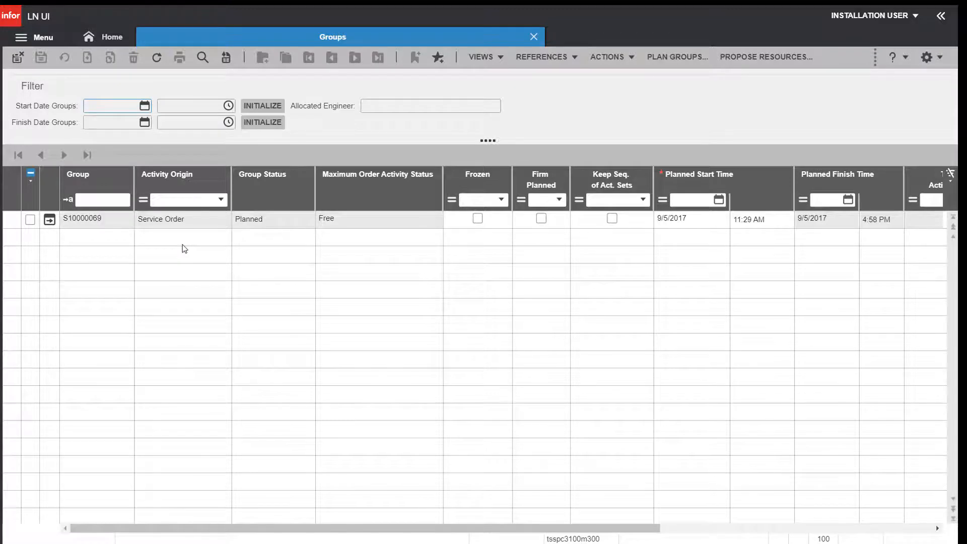
pyautogui.click(51, 220)
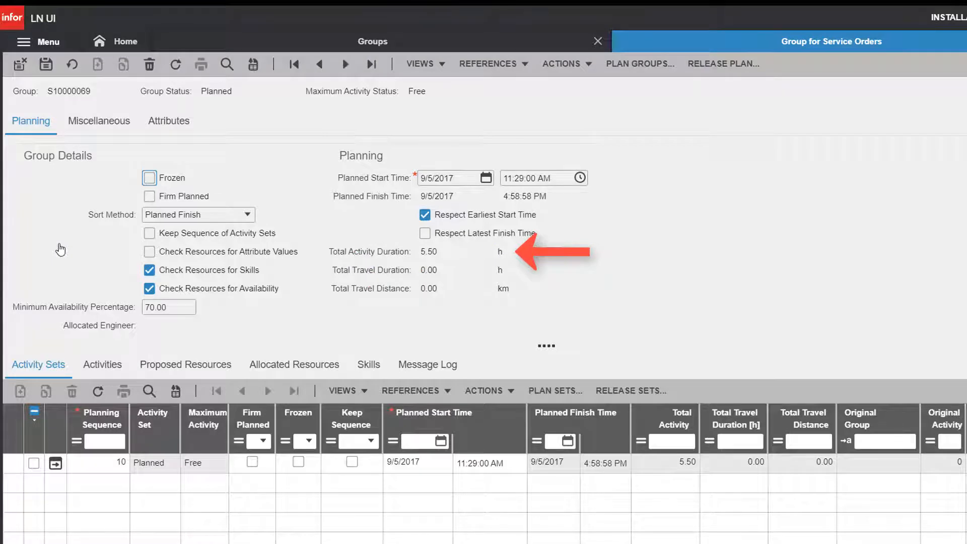
pyautogui.click(96, 363)
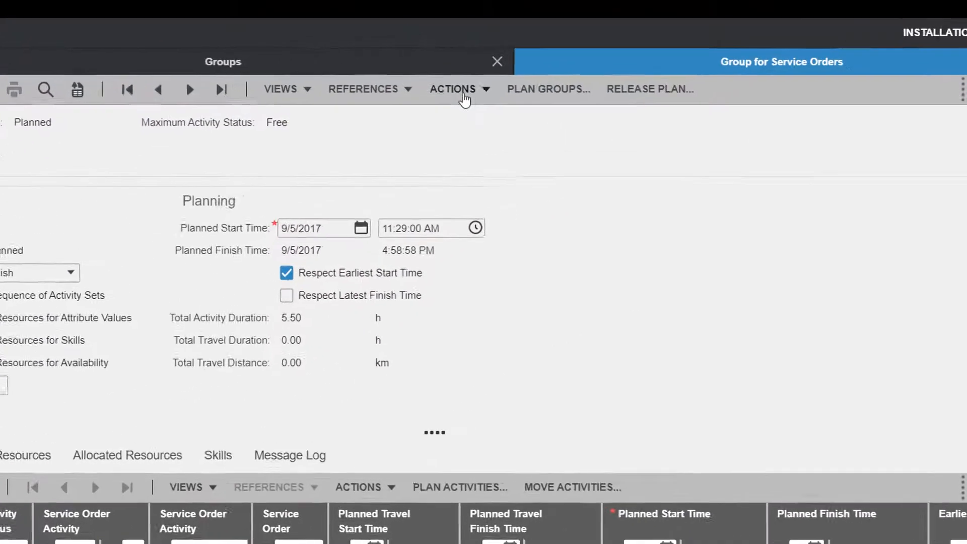
pyautogui.click(464, 98)
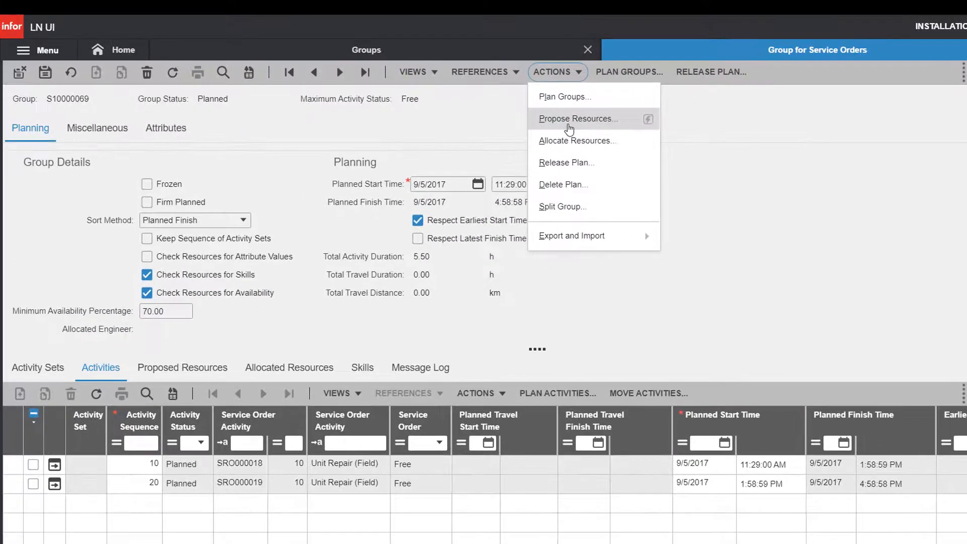
# Propose resources for group S10000069 without a process report and review the four proposed engineers
pyautogui.click(444, 157)
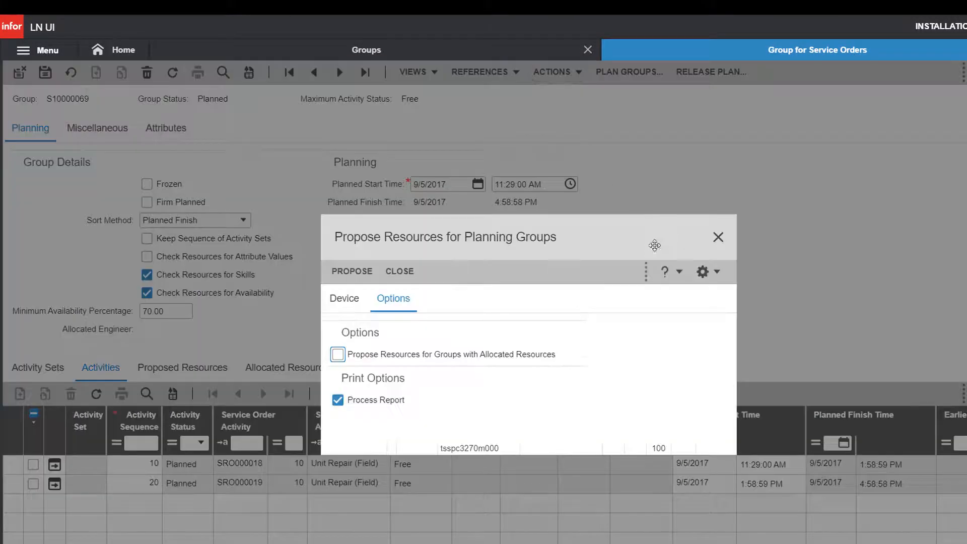
pyautogui.click(337, 400)
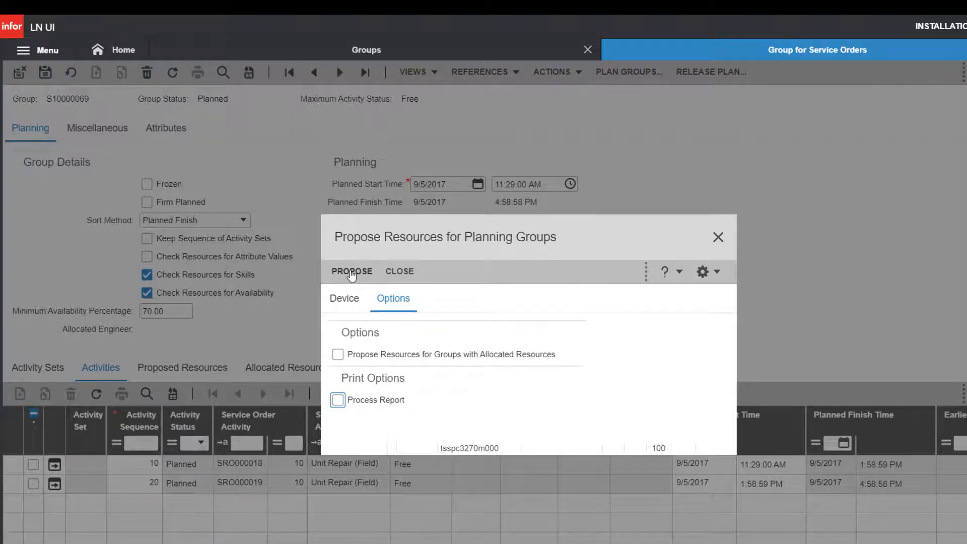
pyautogui.click(351, 272)
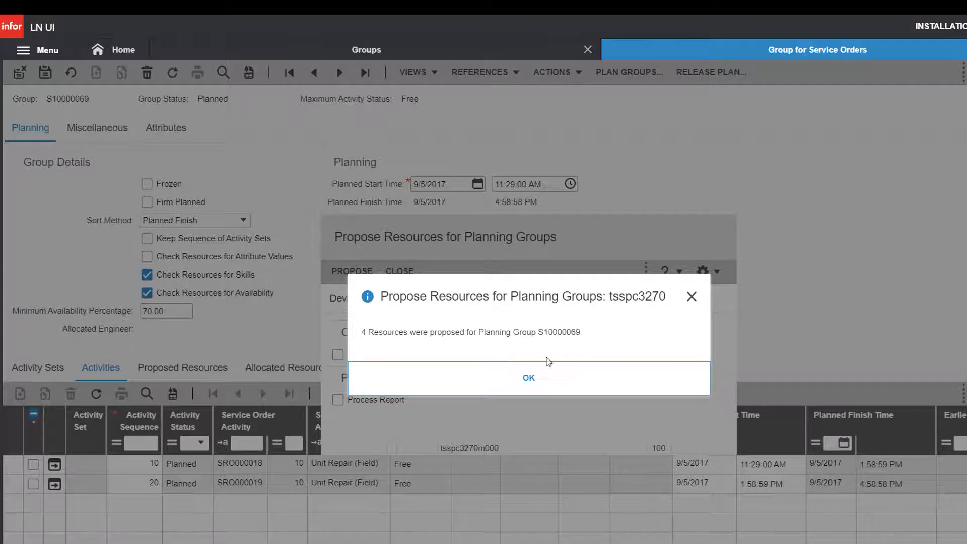
pyautogui.click(528, 377)
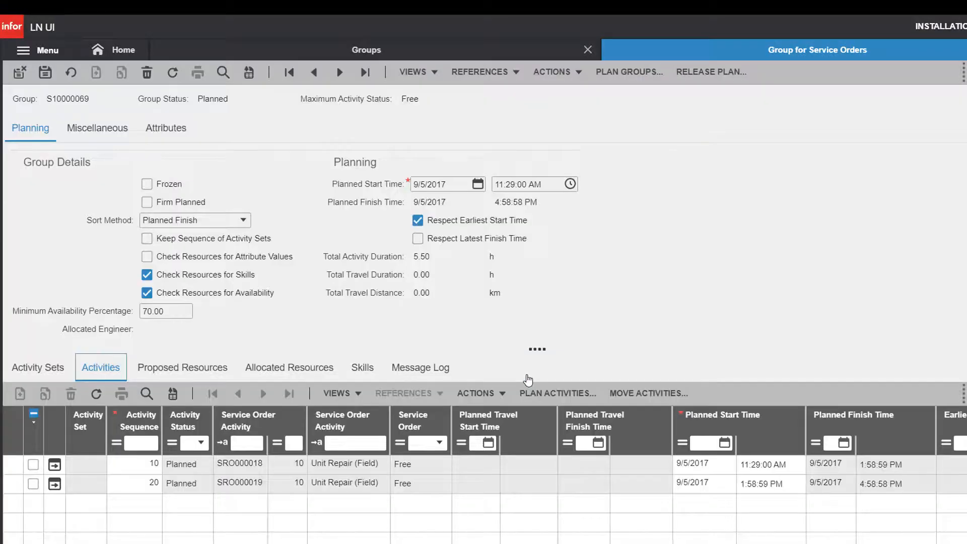
pyautogui.click(204, 369)
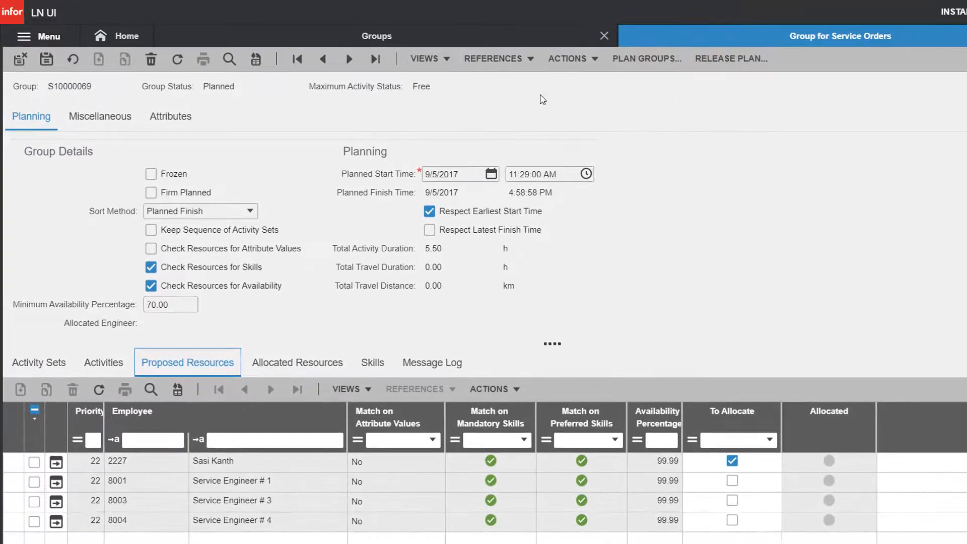
# Allocate the proposed engineer to group S10000069, confirm it under Allocated Resources, and open Release Plan
pyautogui.click(569, 59)
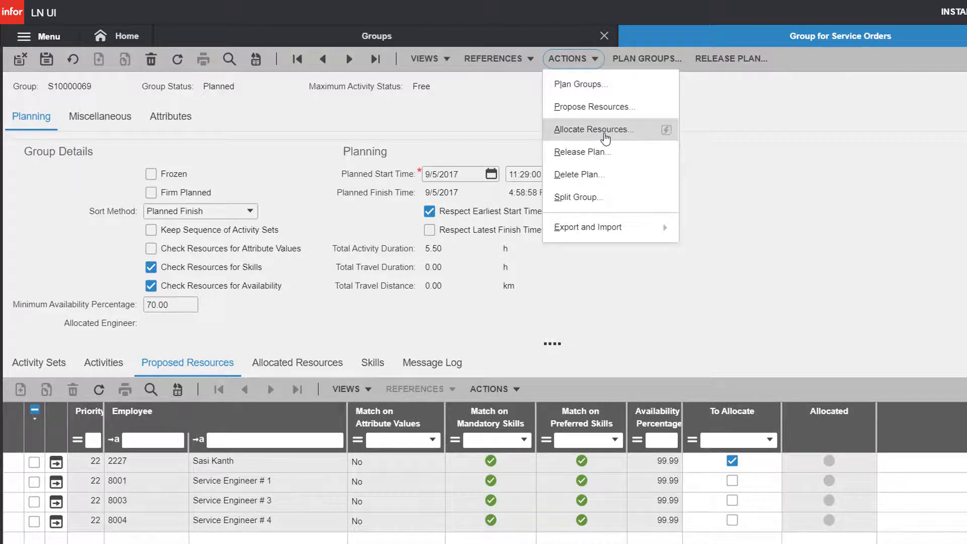
pyautogui.click(605, 130)
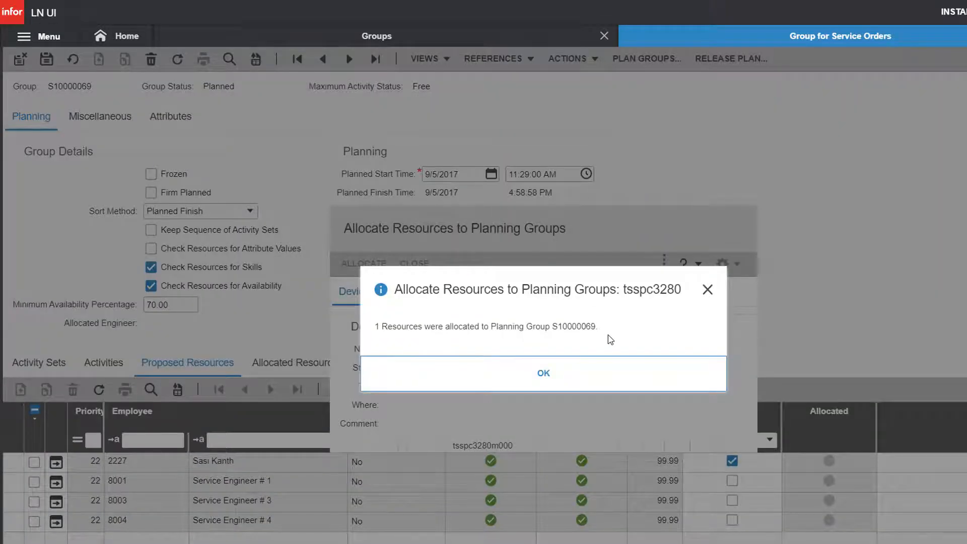
pyautogui.click(546, 374)
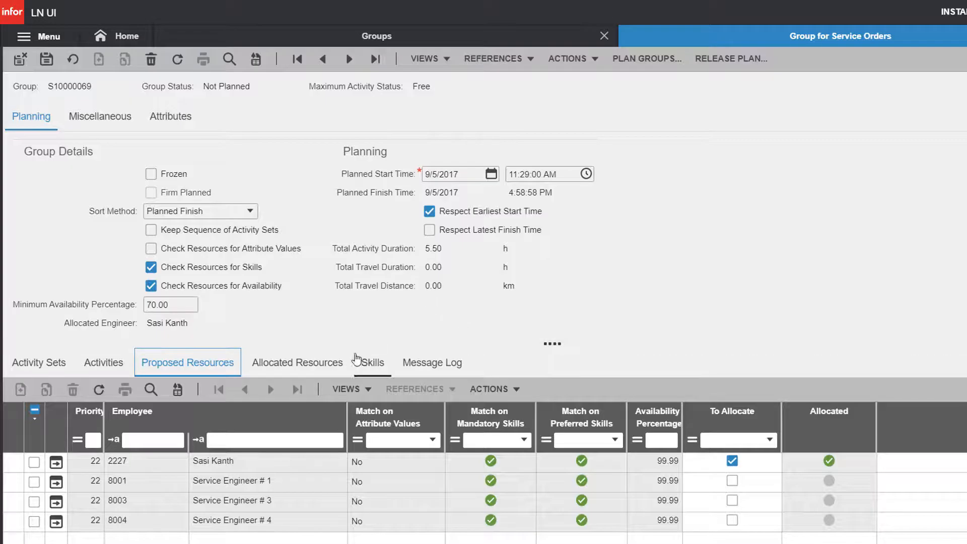
pyautogui.click(309, 364)
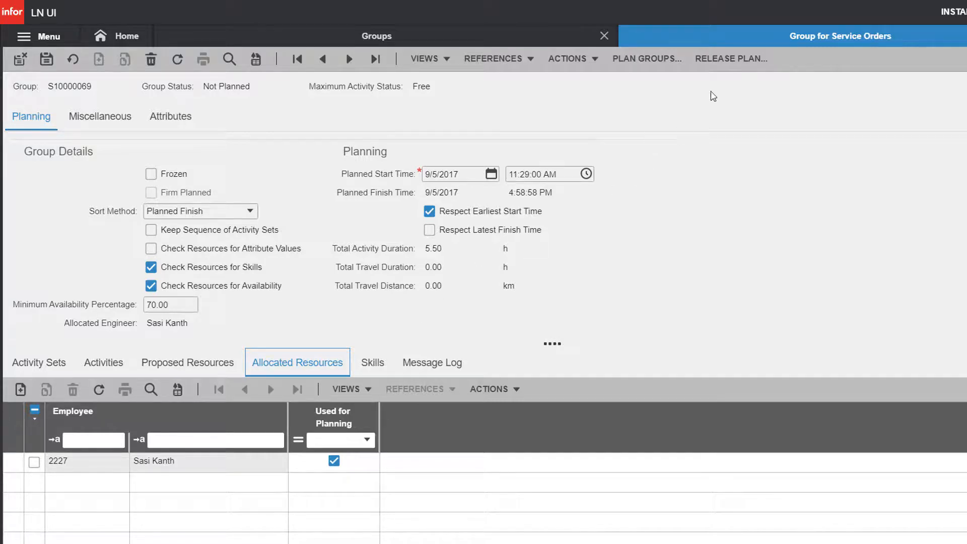
pyautogui.click(719, 61)
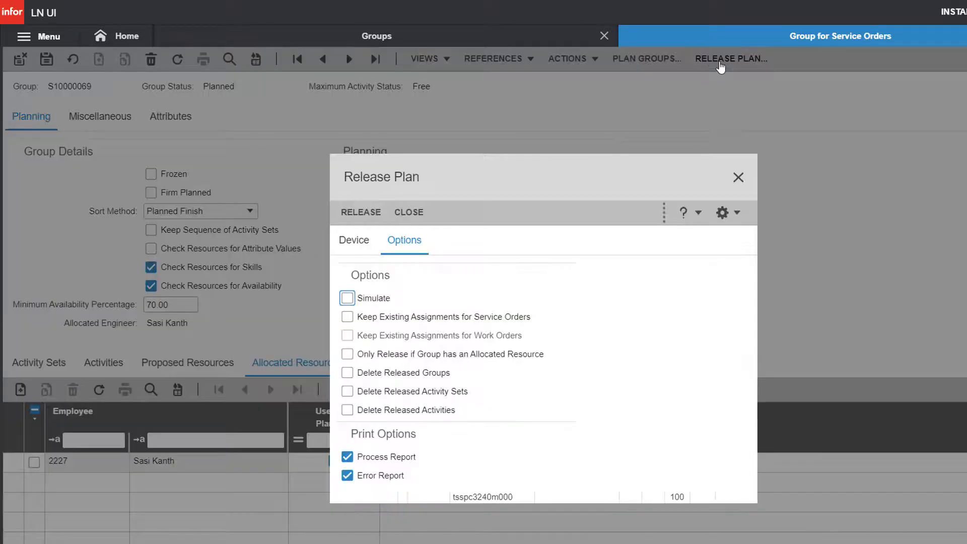
# Release group S10000069's plan to the chosen output device
pyautogui.click(346, 215)
pyautogui.write('d')
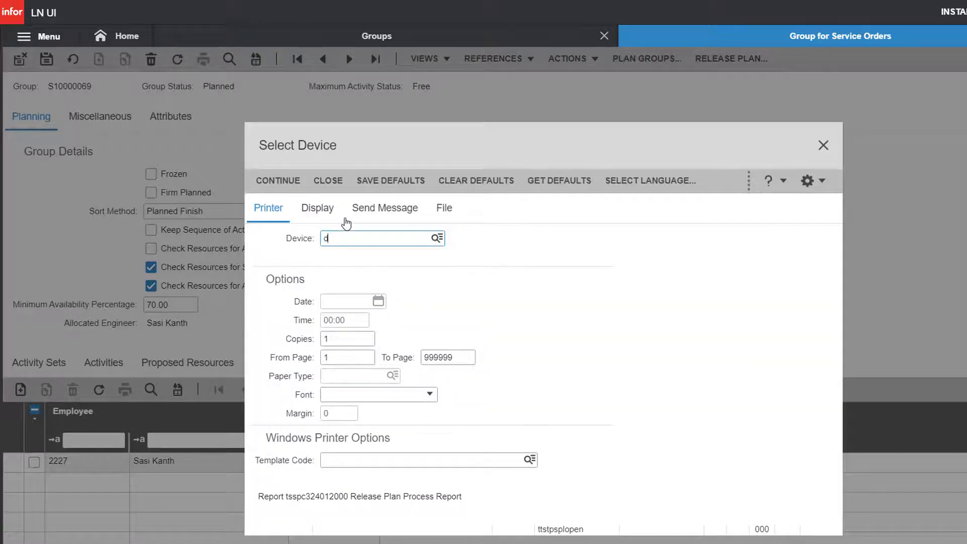
pyautogui.press('Return')
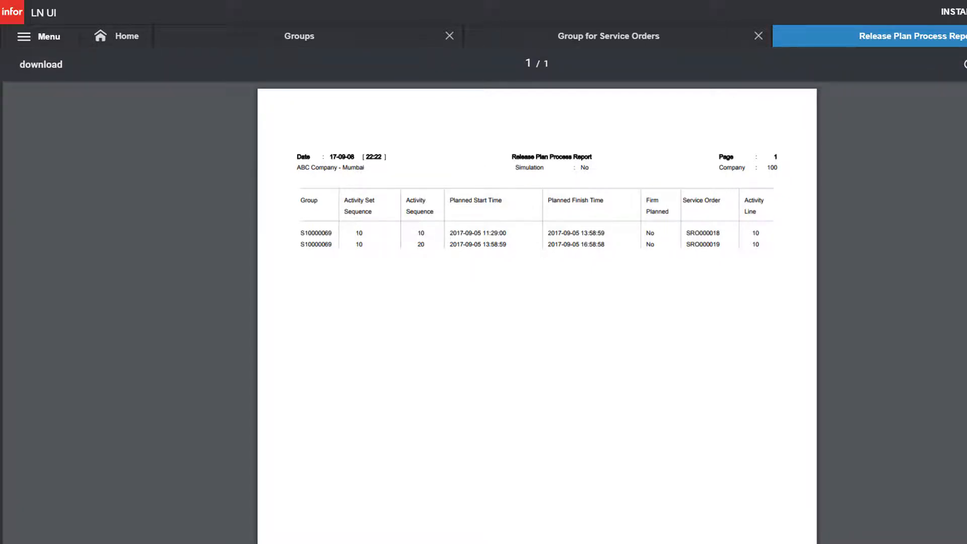
# Close the release report, save the group details and close the Groups list
pyautogui.click(966, 36)
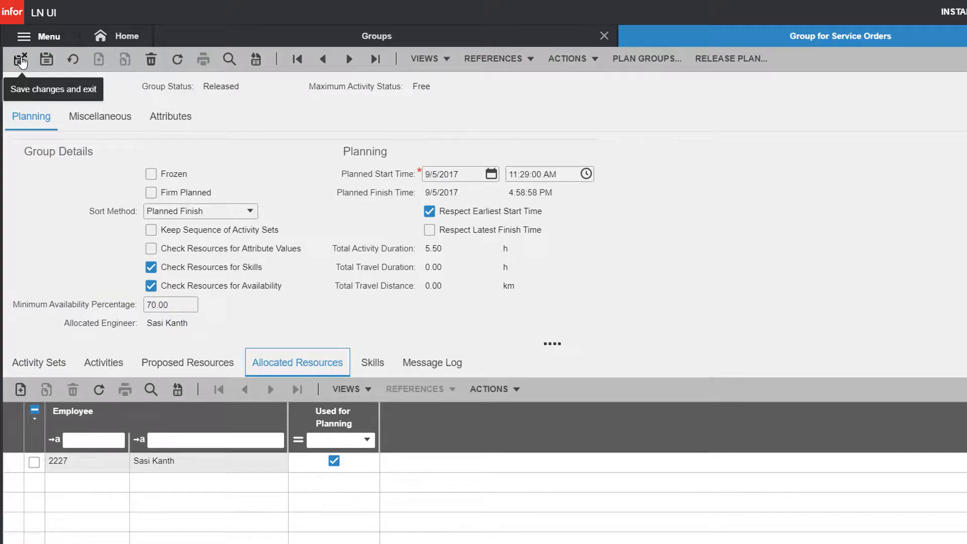
pyautogui.click(21, 61)
pyautogui.click(19, 59)
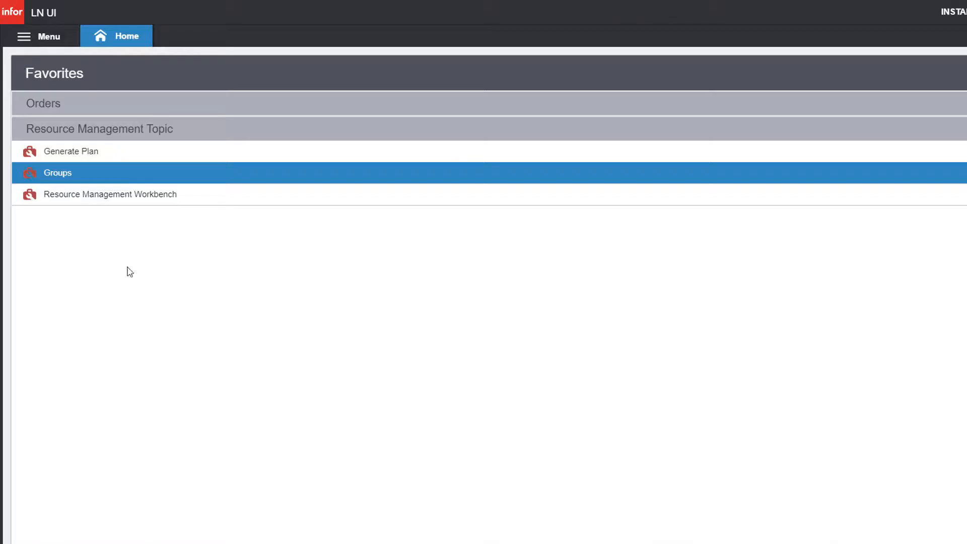
# Confirm SRO000018's activity 10 has an engineer assigned for 9/5/2017, then save and close
pyautogui.click(93, 108)
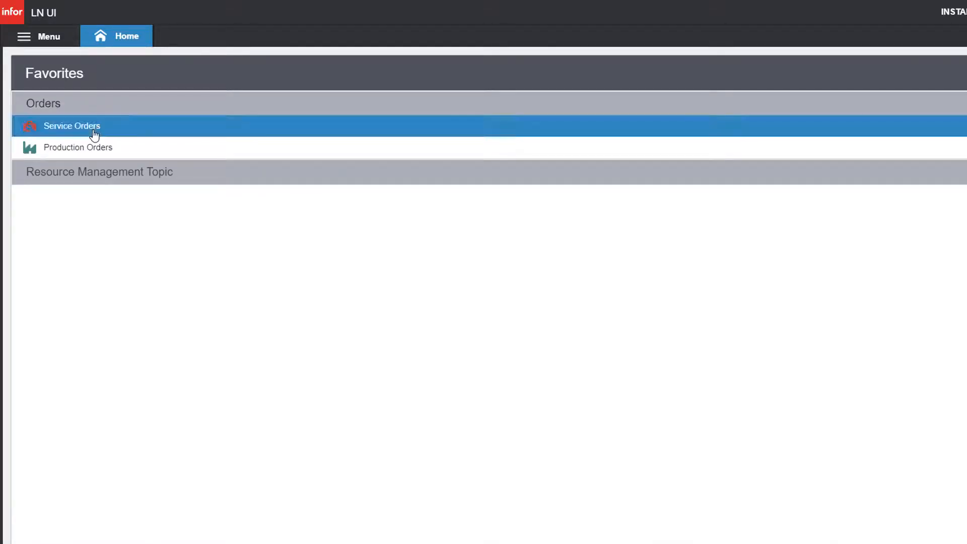
pyautogui.click(94, 132)
pyautogui.doubleClick(52, 135)
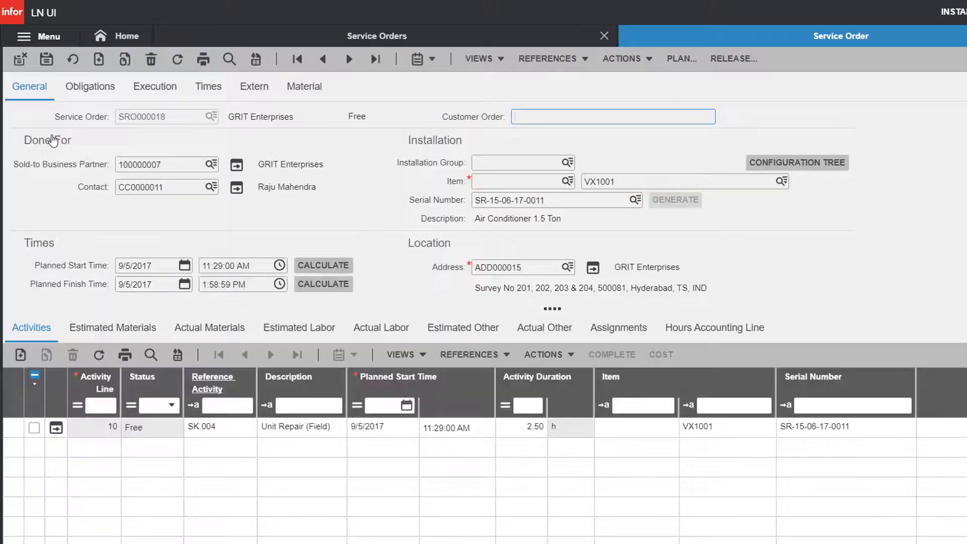
pyautogui.click(618, 329)
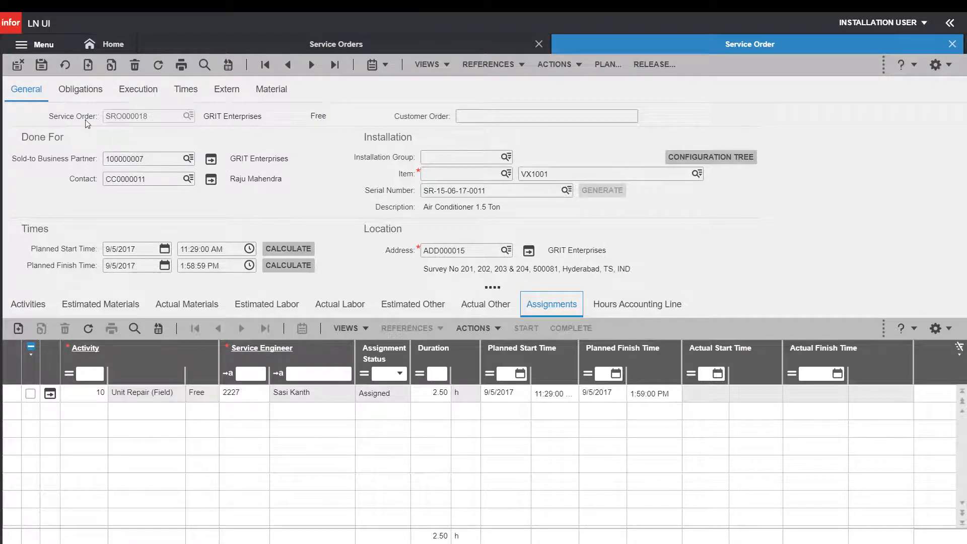
pyautogui.click(15, 68)
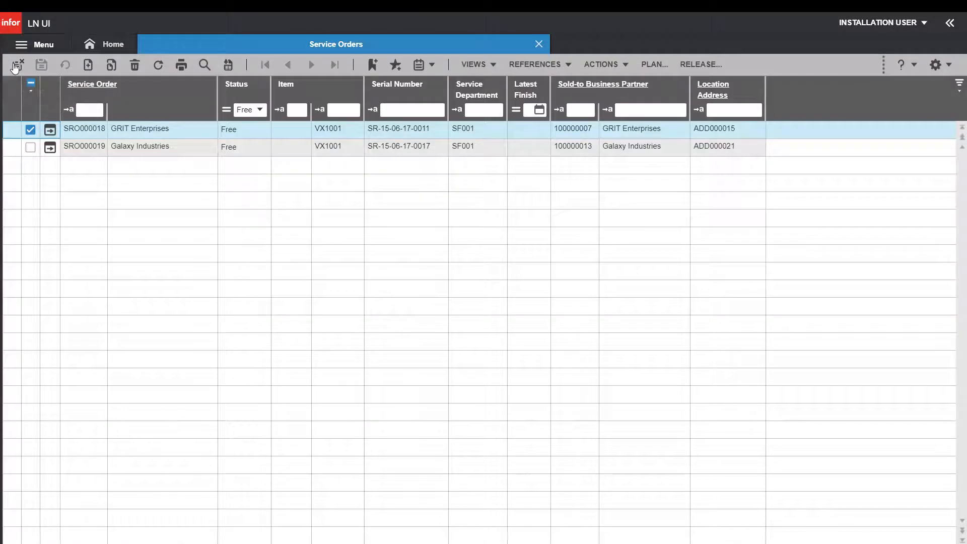
pyautogui.click(15, 67)
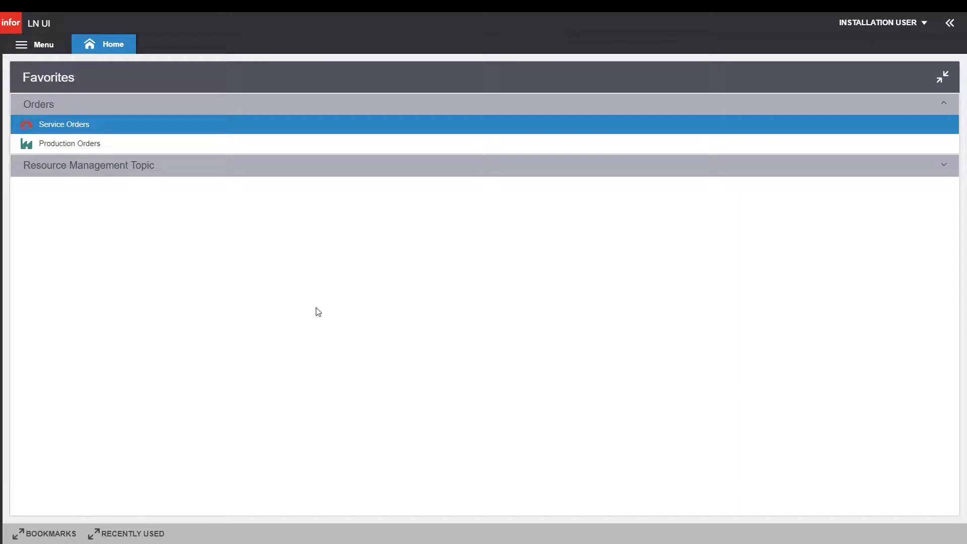
# Open the Production Orders list via the Resource Management and Orders favorites
pyautogui.click(244, 175)
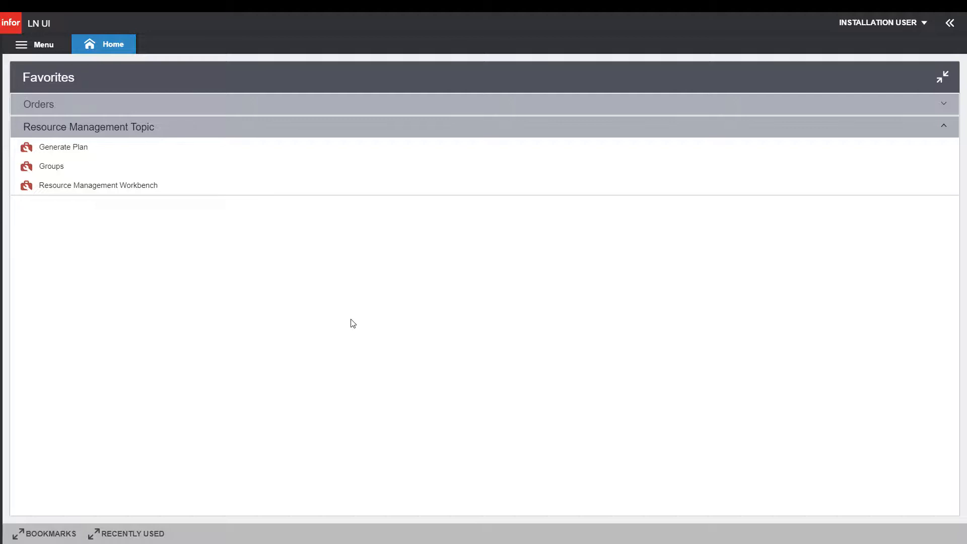
pyautogui.click(124, 106)
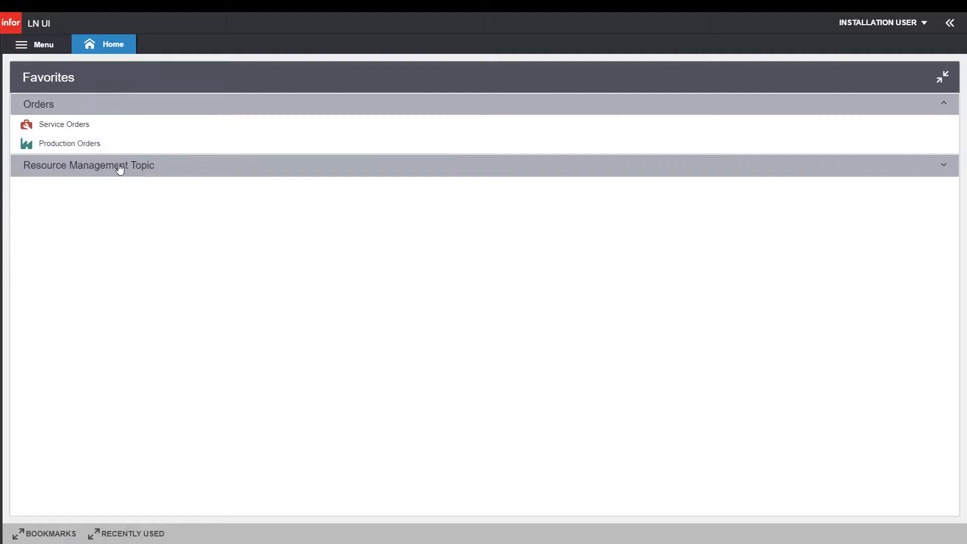
pyautogui.click(113, 150)
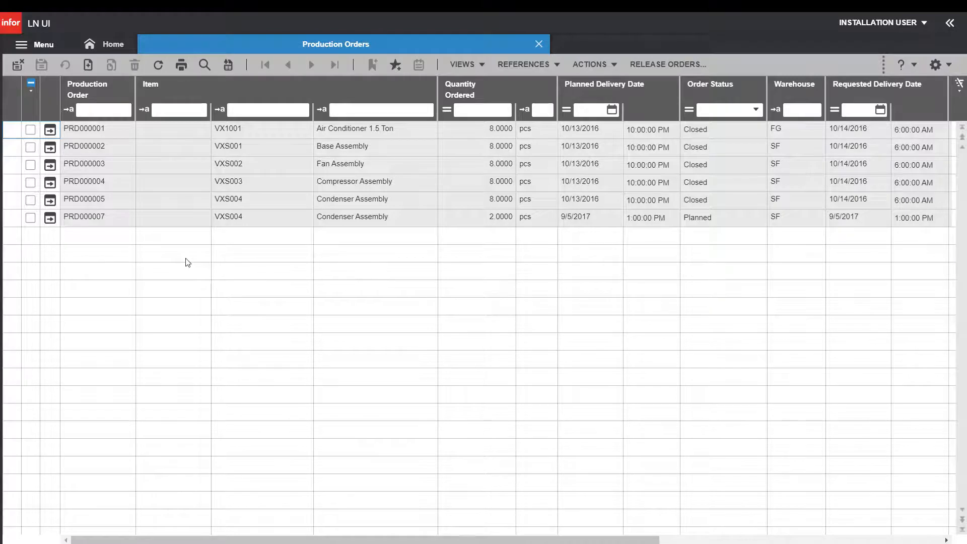
# Review PRD000007's two planned operations at MB003, then close the production order screens
pyautogui.click(30, 218)
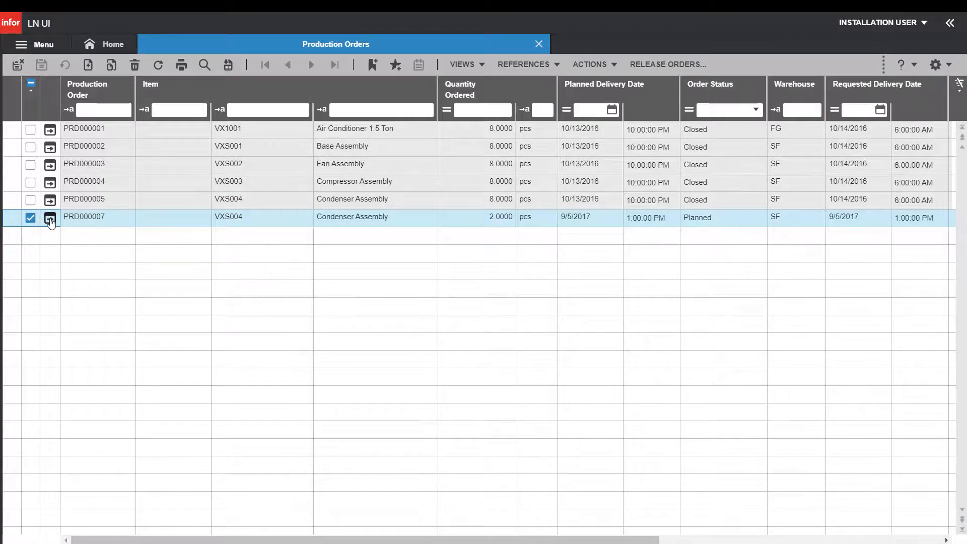
pyautogui.click(50, 221)
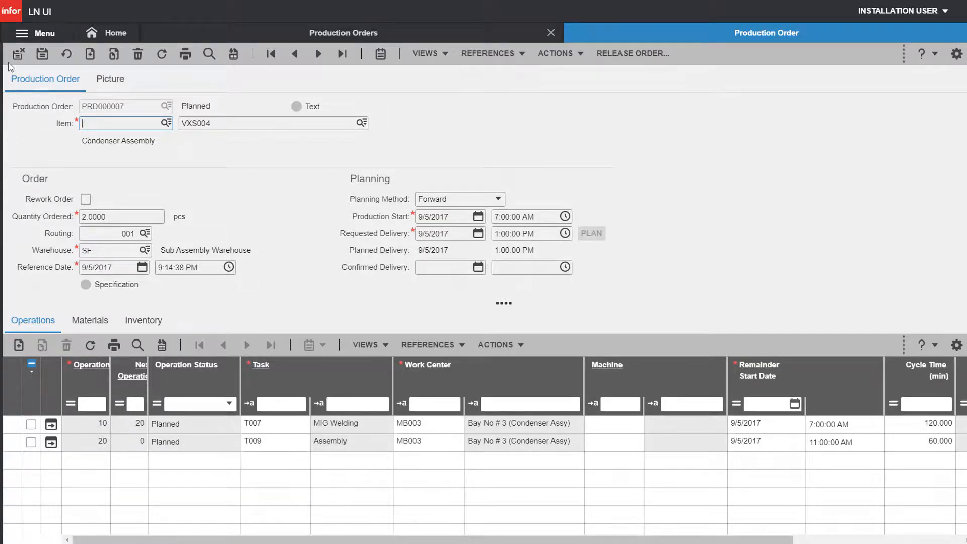
pyautogui.click(18, 56)
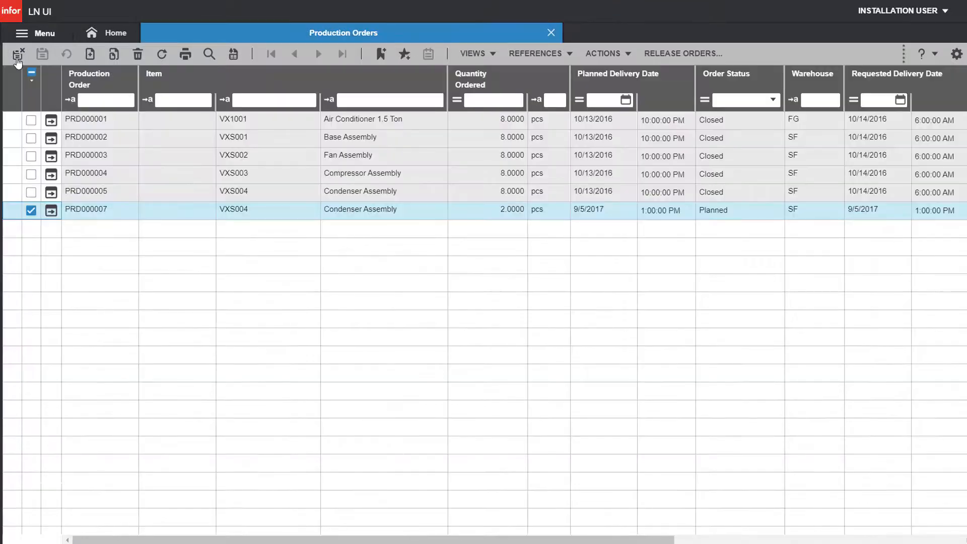
pyautogui.click(19, 55)
pyautogui.click(80, 156)
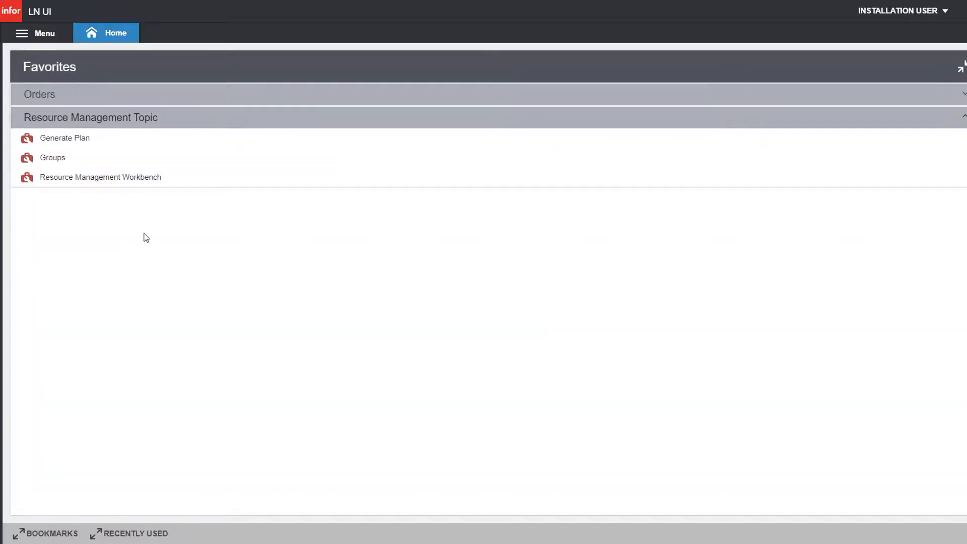
# Load the Resource Management Workbench for department MB003, showing PRD000007's unassigned activities 10 and 20
pyautogui.click(118, 186)
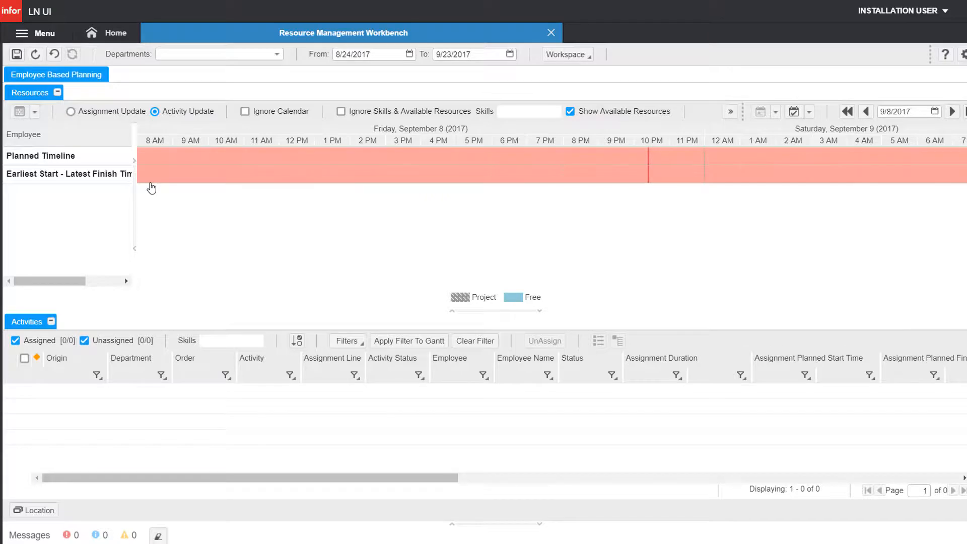
pyautogui.click(277, 57)
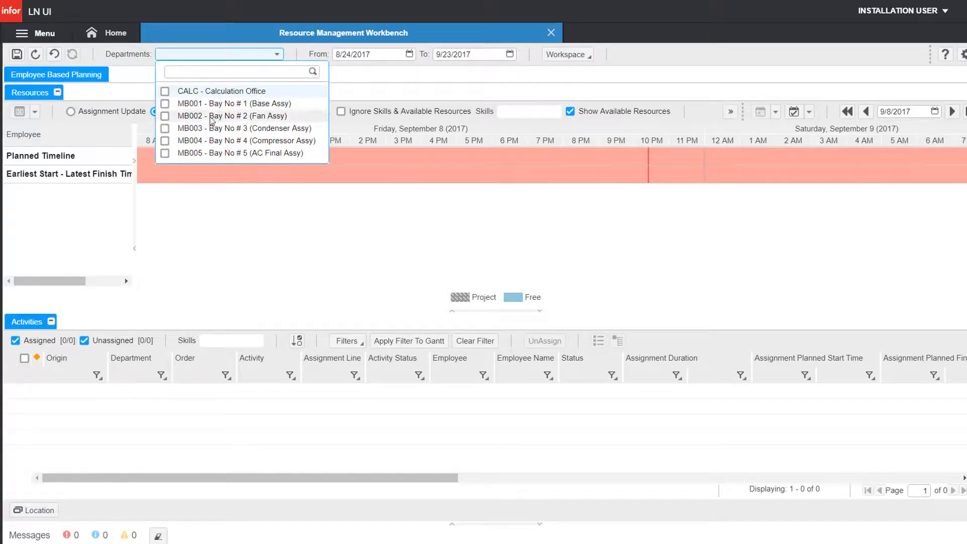
pyautogui.click(165, 128)
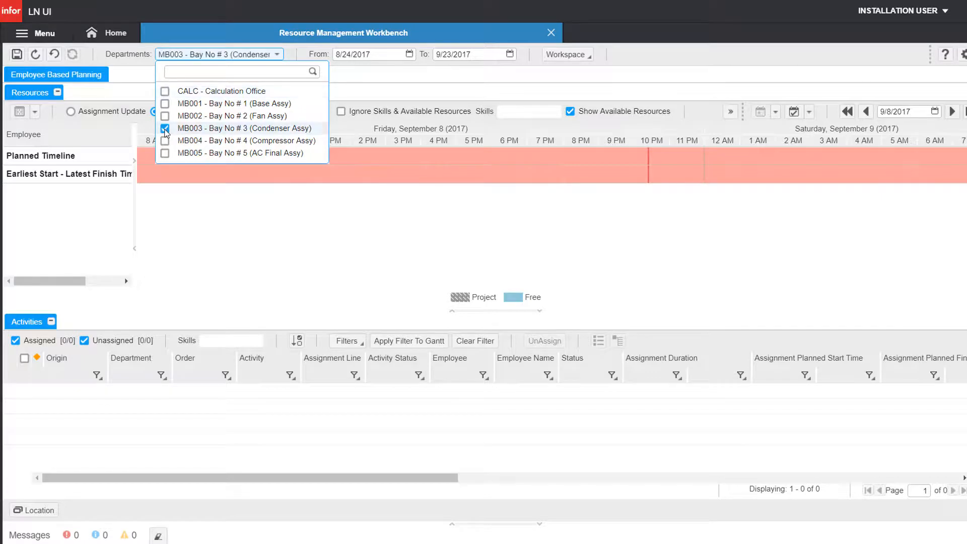
pyautogui.click(309, 209)
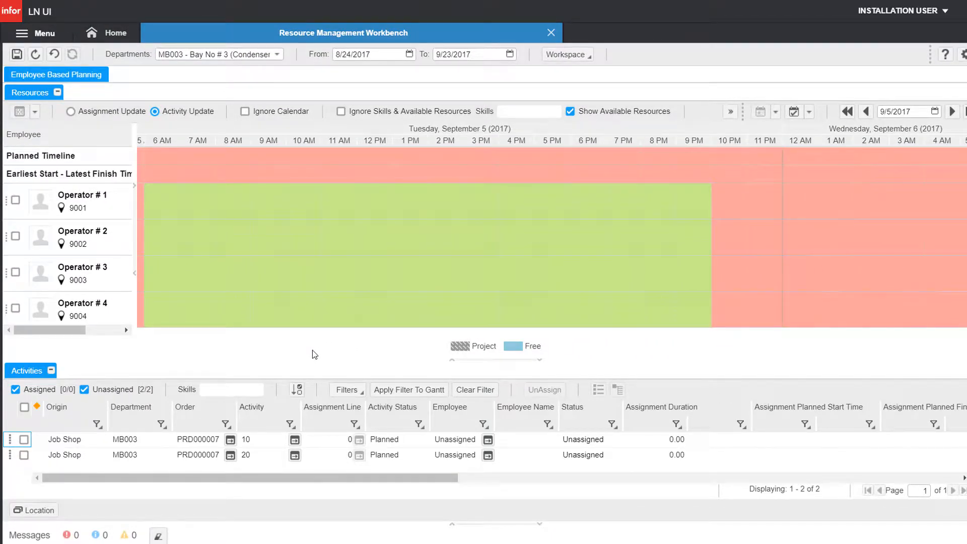
# Schedule the MIG Welding operation (activity 10) on Operator # 1 around 7 AM
pyautogui.click(23, 440)
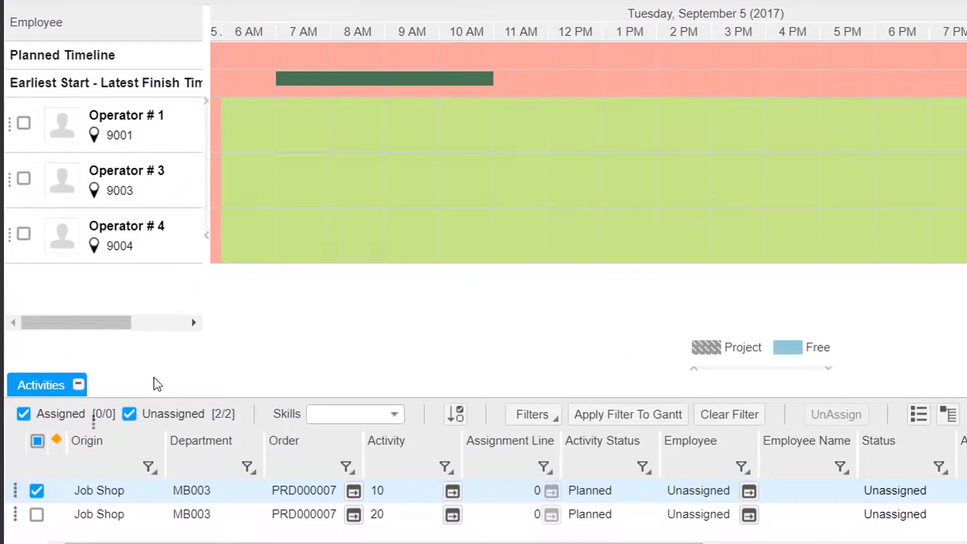
pyautogui.moveTo(158, 384); pyautogui.dragTo(274, 131)
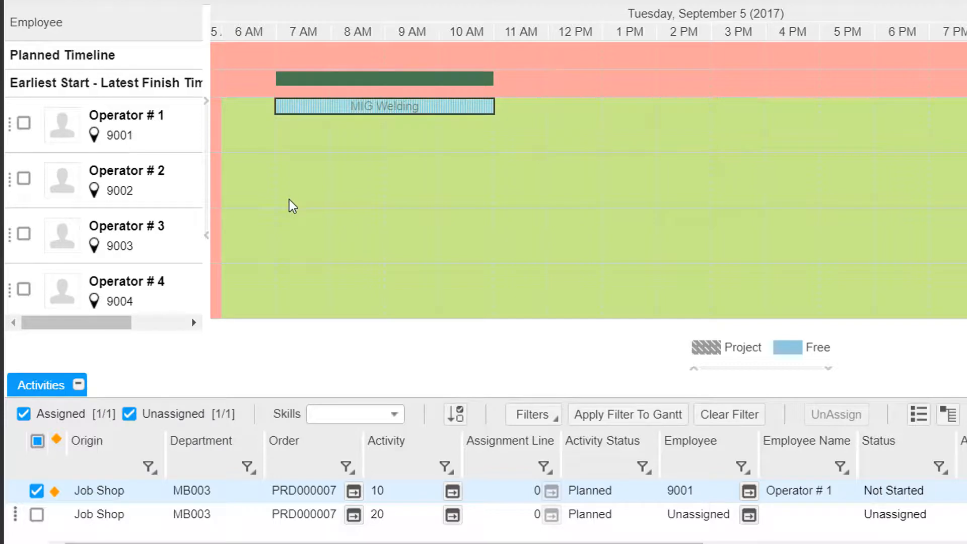
pyautogui.click(36, 491)
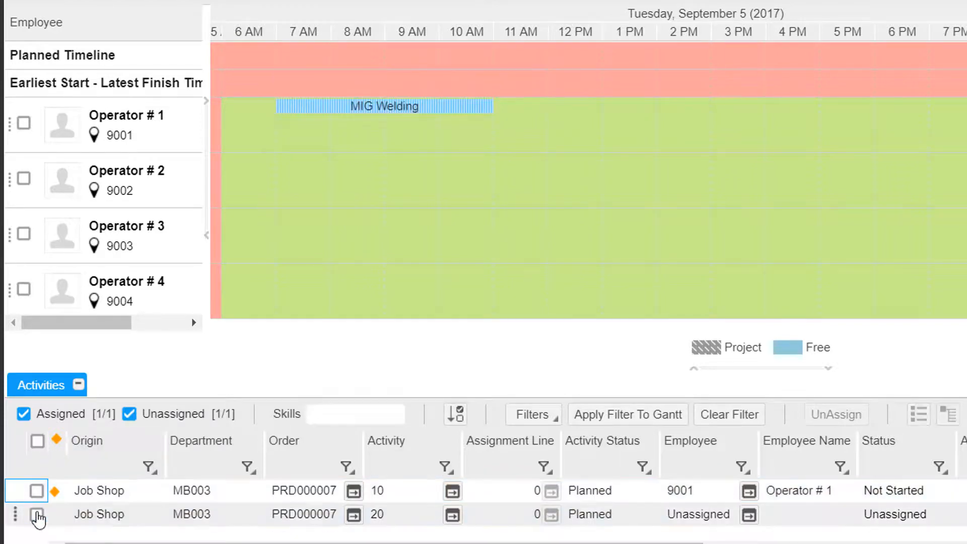
# Assign the Assembly operation (activity 20) to Operator # 2 at 11 AM and save
pyautogui.click(18, 515)
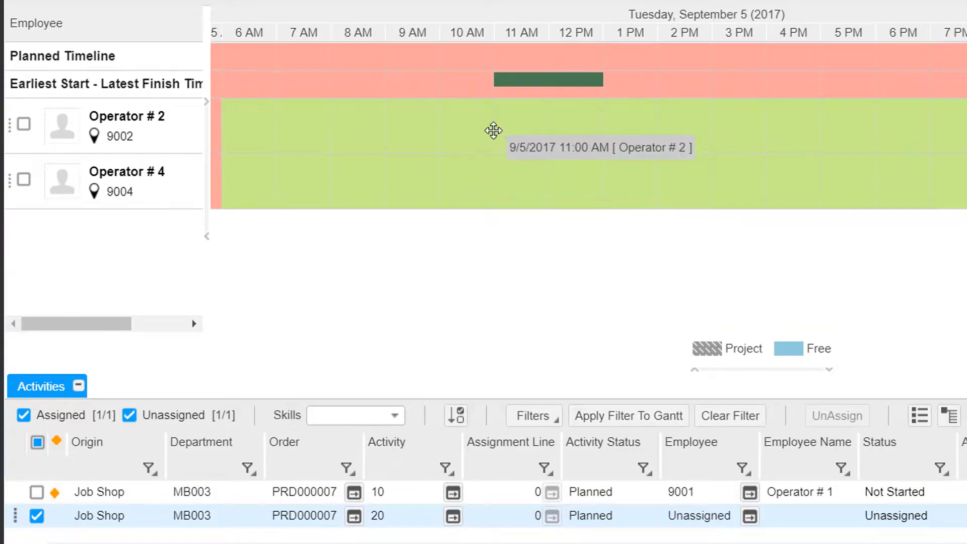
pyautogui.click(494, 131)
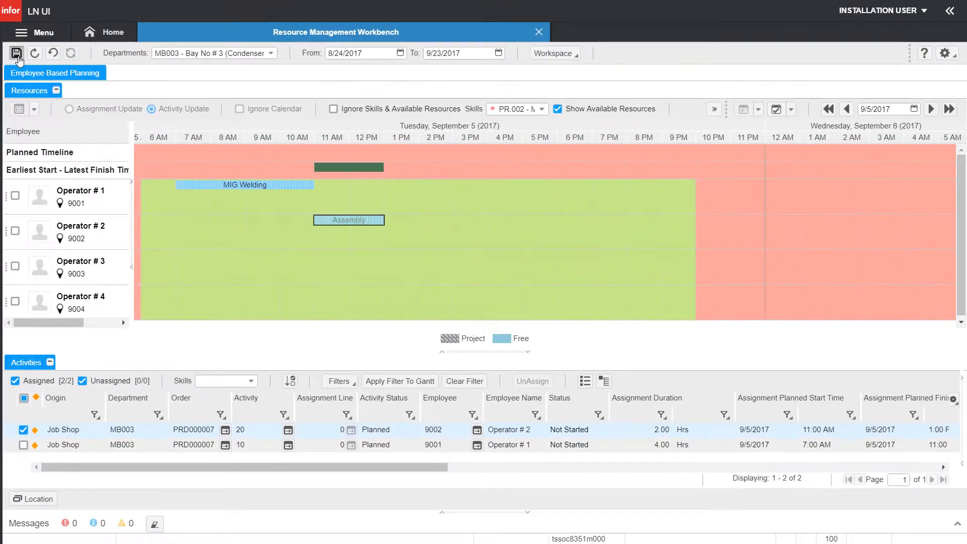
pyautogui.click(17, 55)
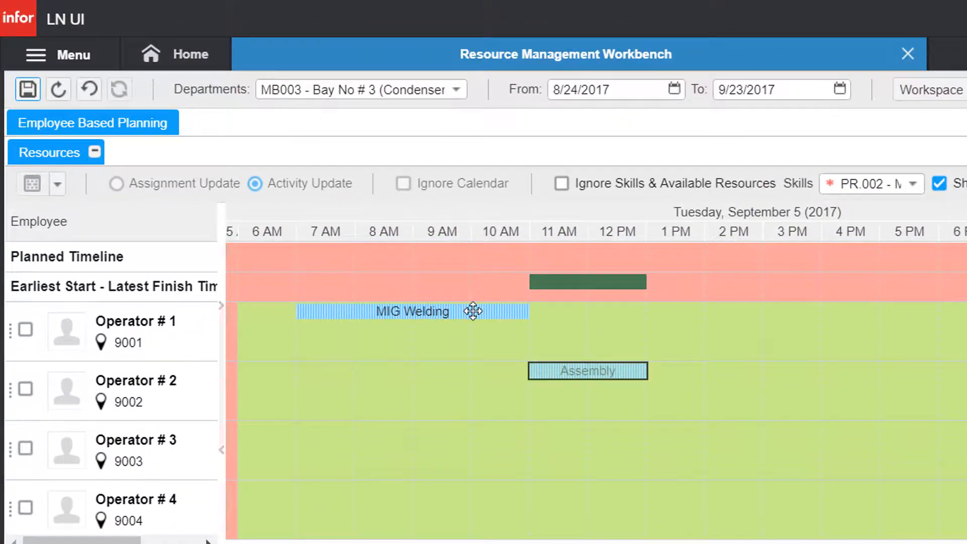
pyautogui.rightClick(473, 311)
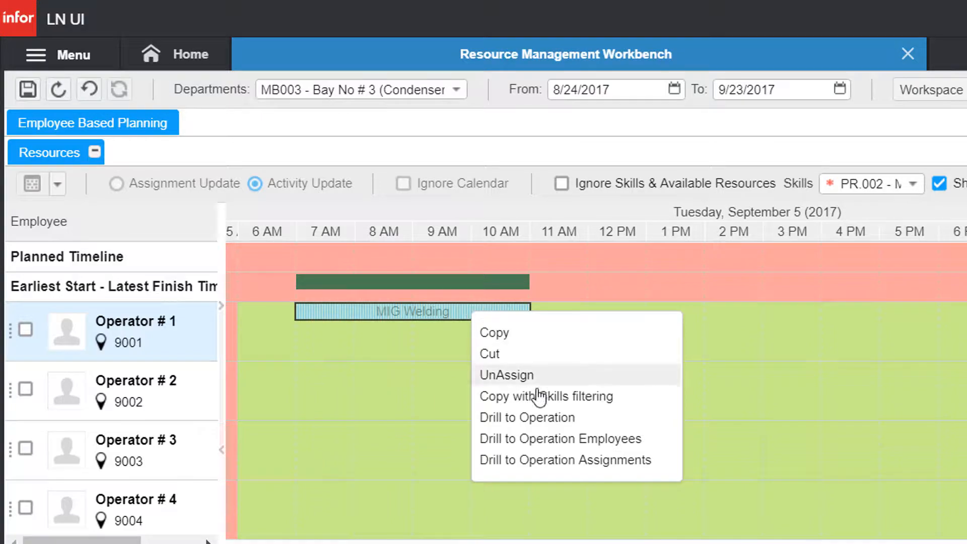
pyautogui.click(588, 443)
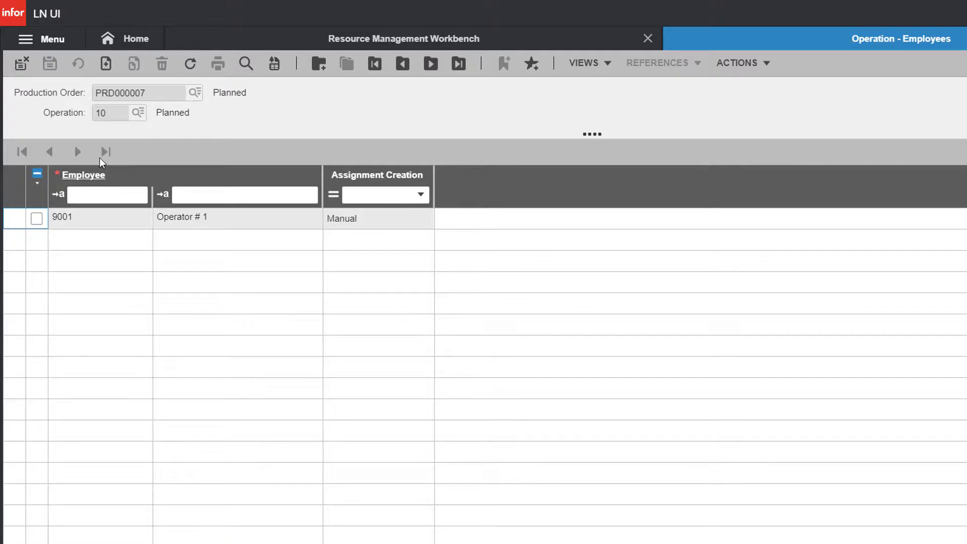
pyautogui.click(17, 66)
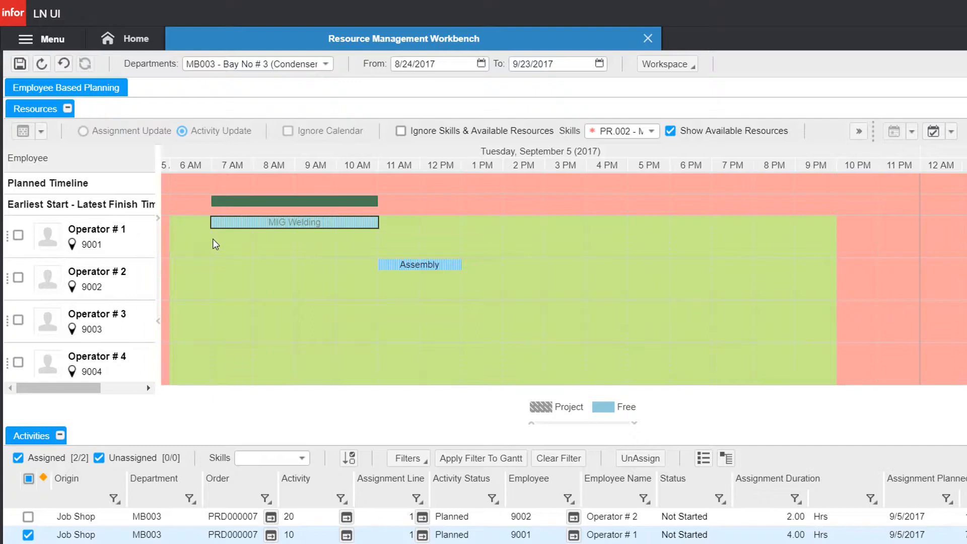
# Move the Assembly assignment from Operator # 2 onto Operator # 3's row and save
pyautogui.click(396, 264)
pyautogui.moveTo(396, 263); pyautogui.dragTo(397, 319)
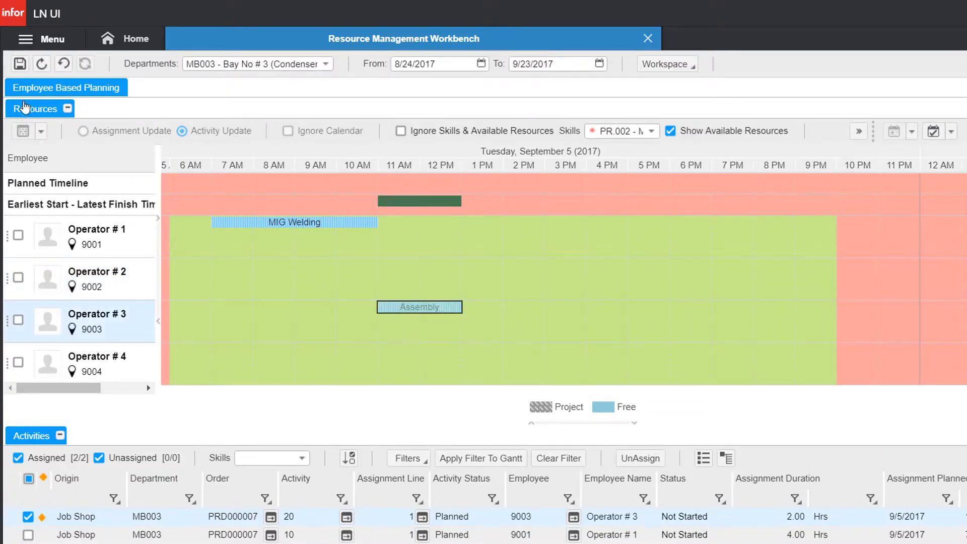
pyautogui.click(18, 66)
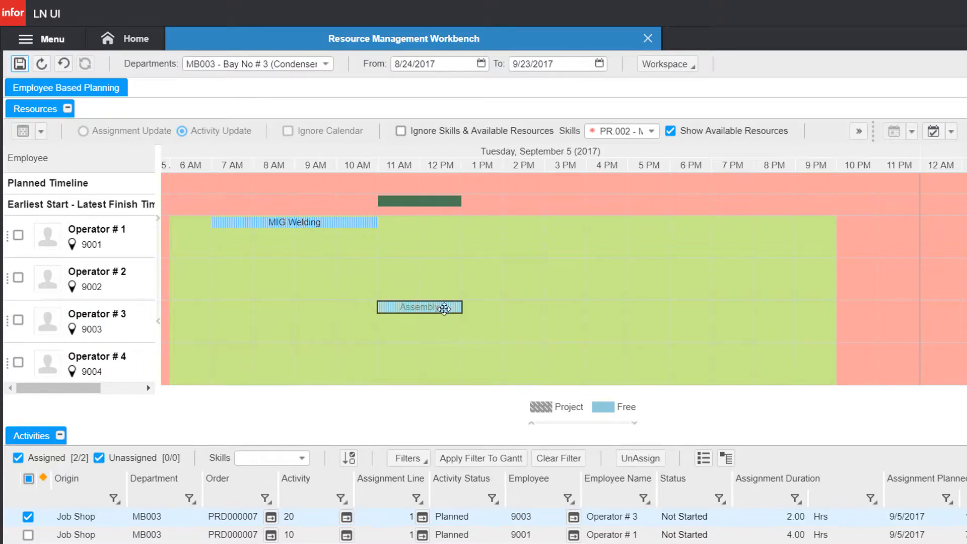
# Verify operation 20's assigned employees, then save and close the Resource Management Workbench
pyautogui.rightClick(444, 308)
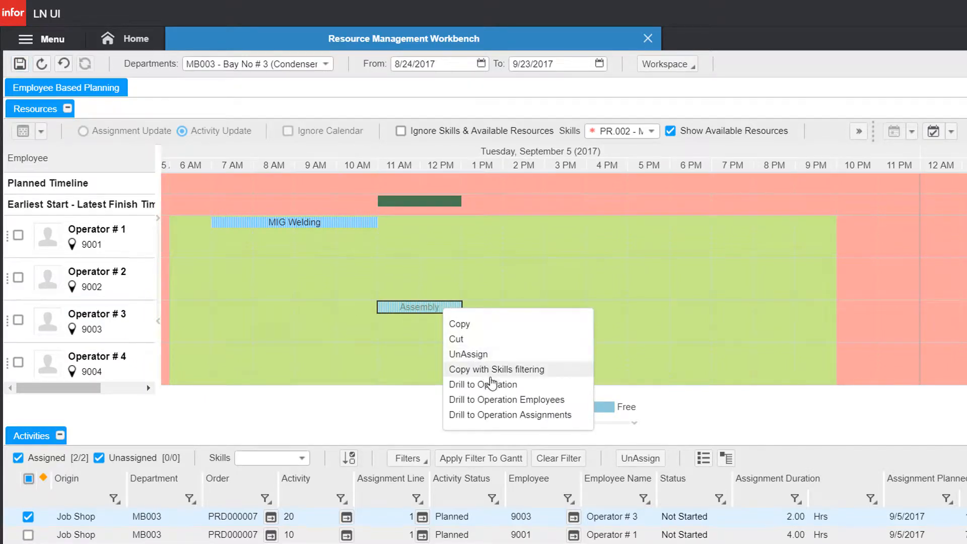
pyautogui.click(503, 401)
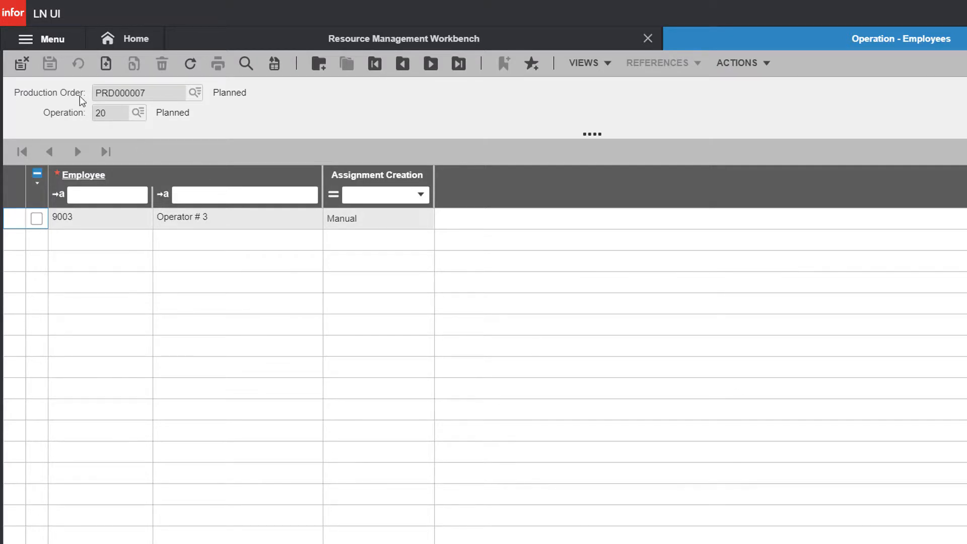
pyautogui.click(26, 65)
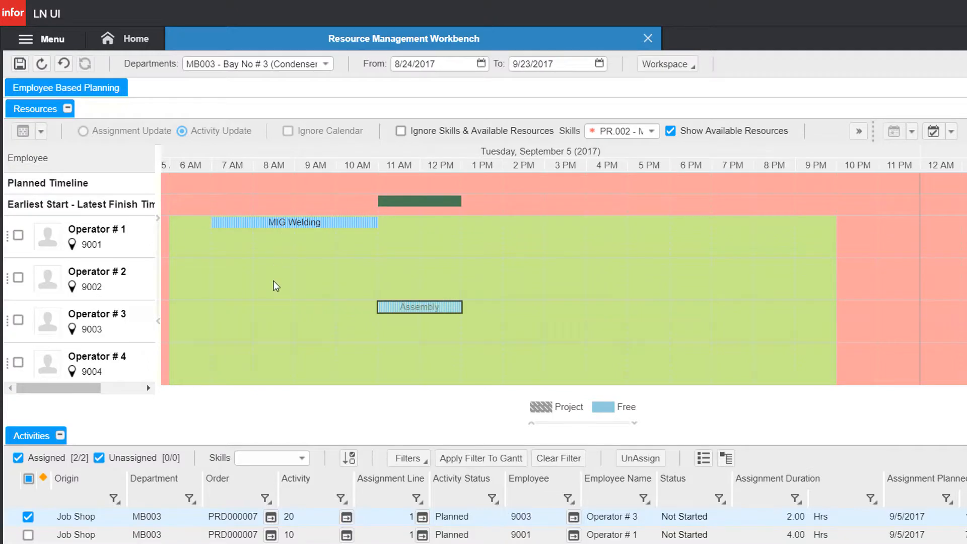
pyautogui.click(20, 64)
pyautogui.click(648, 39)
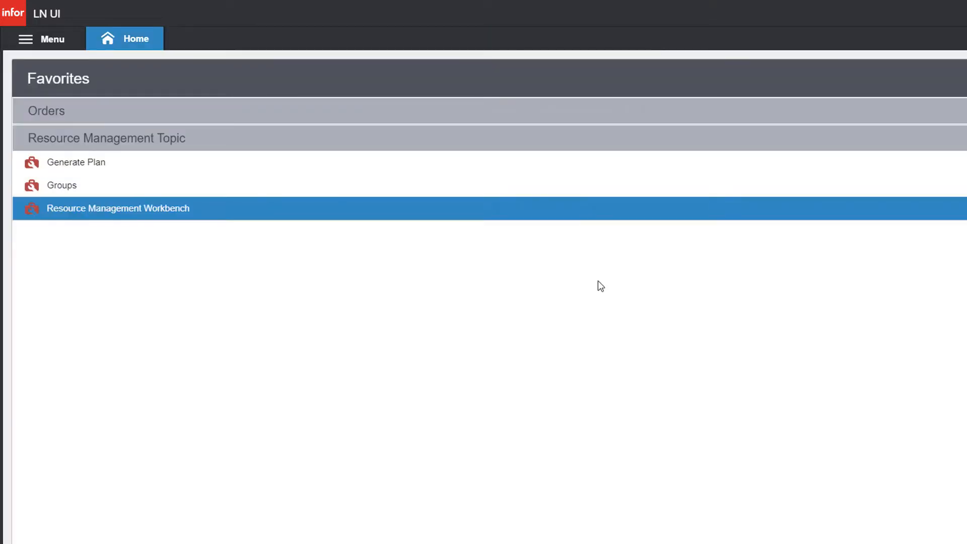